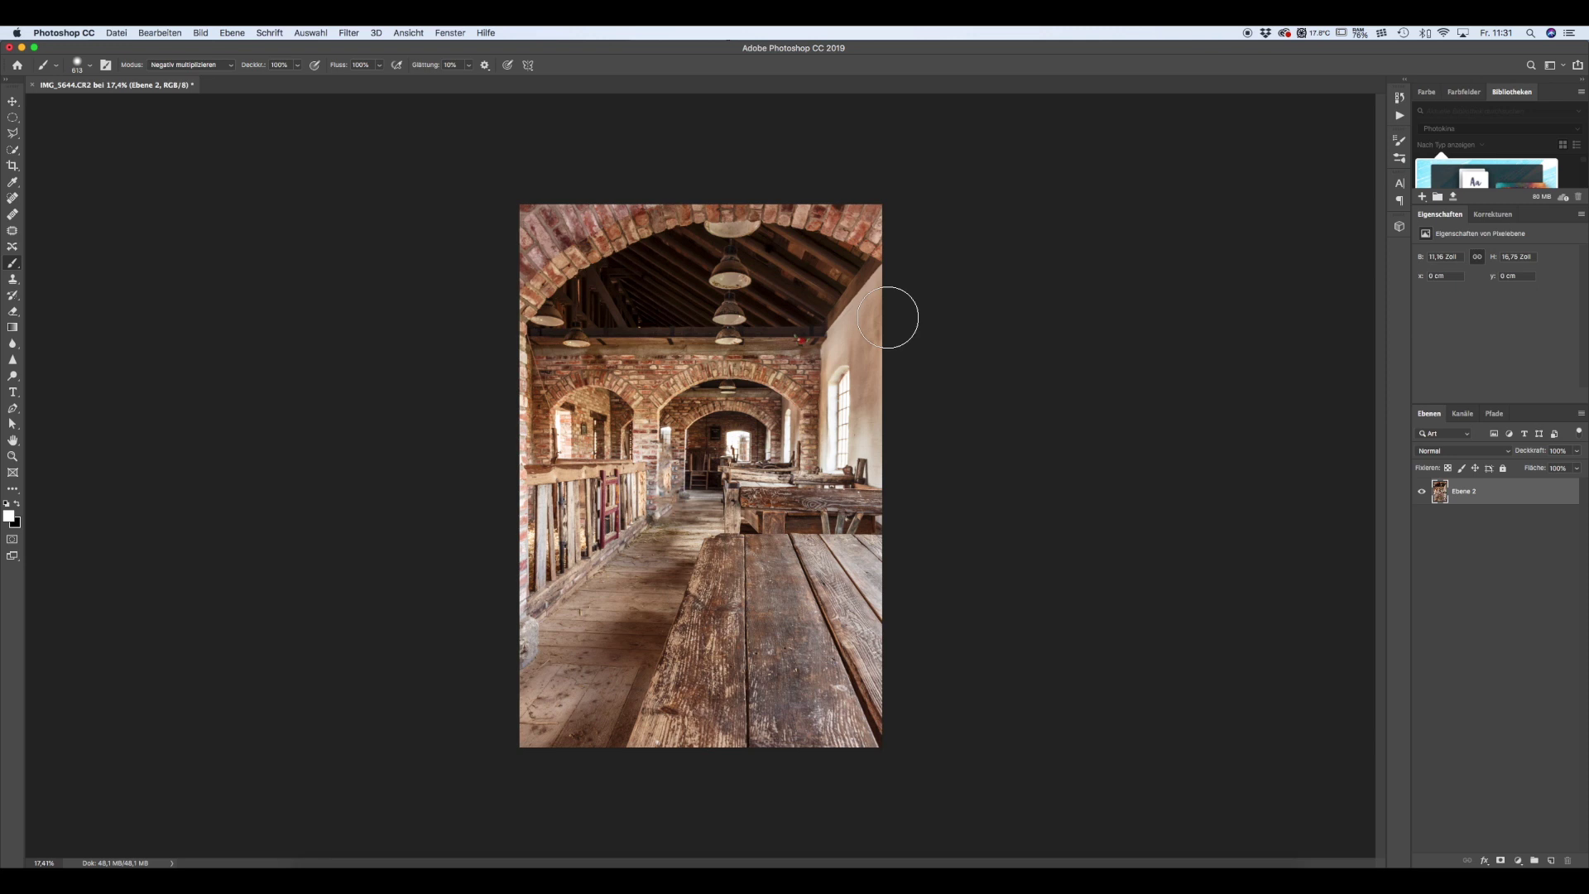
- Switch the image mode to Graustufen, discarding the photo's colour information
left_click(197, 37)
mouse_move(248, 47)
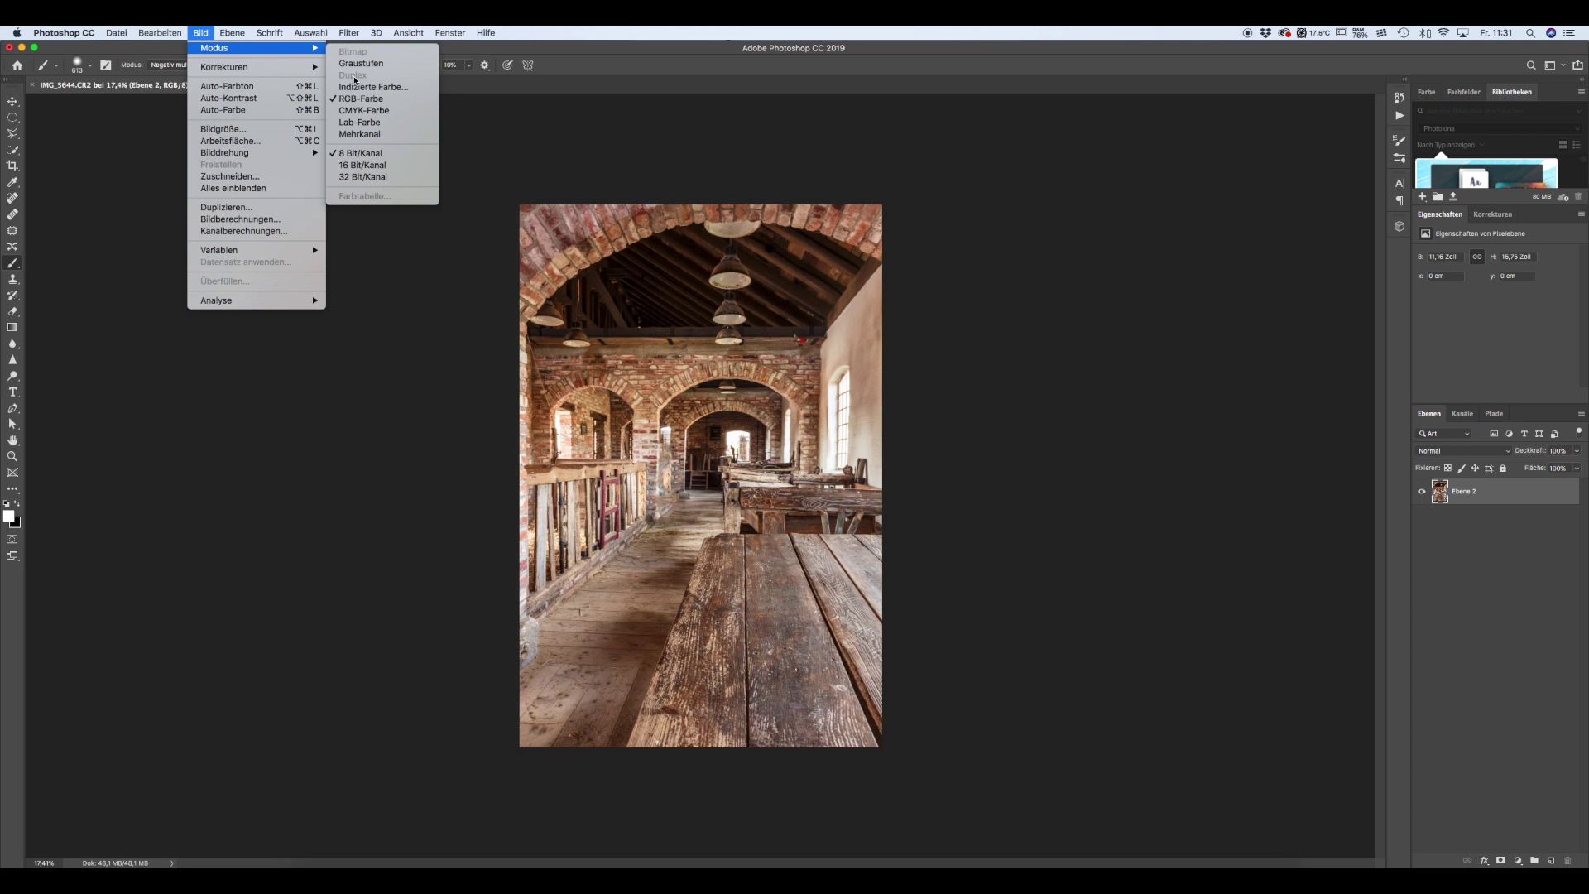
left_click(354, 62)
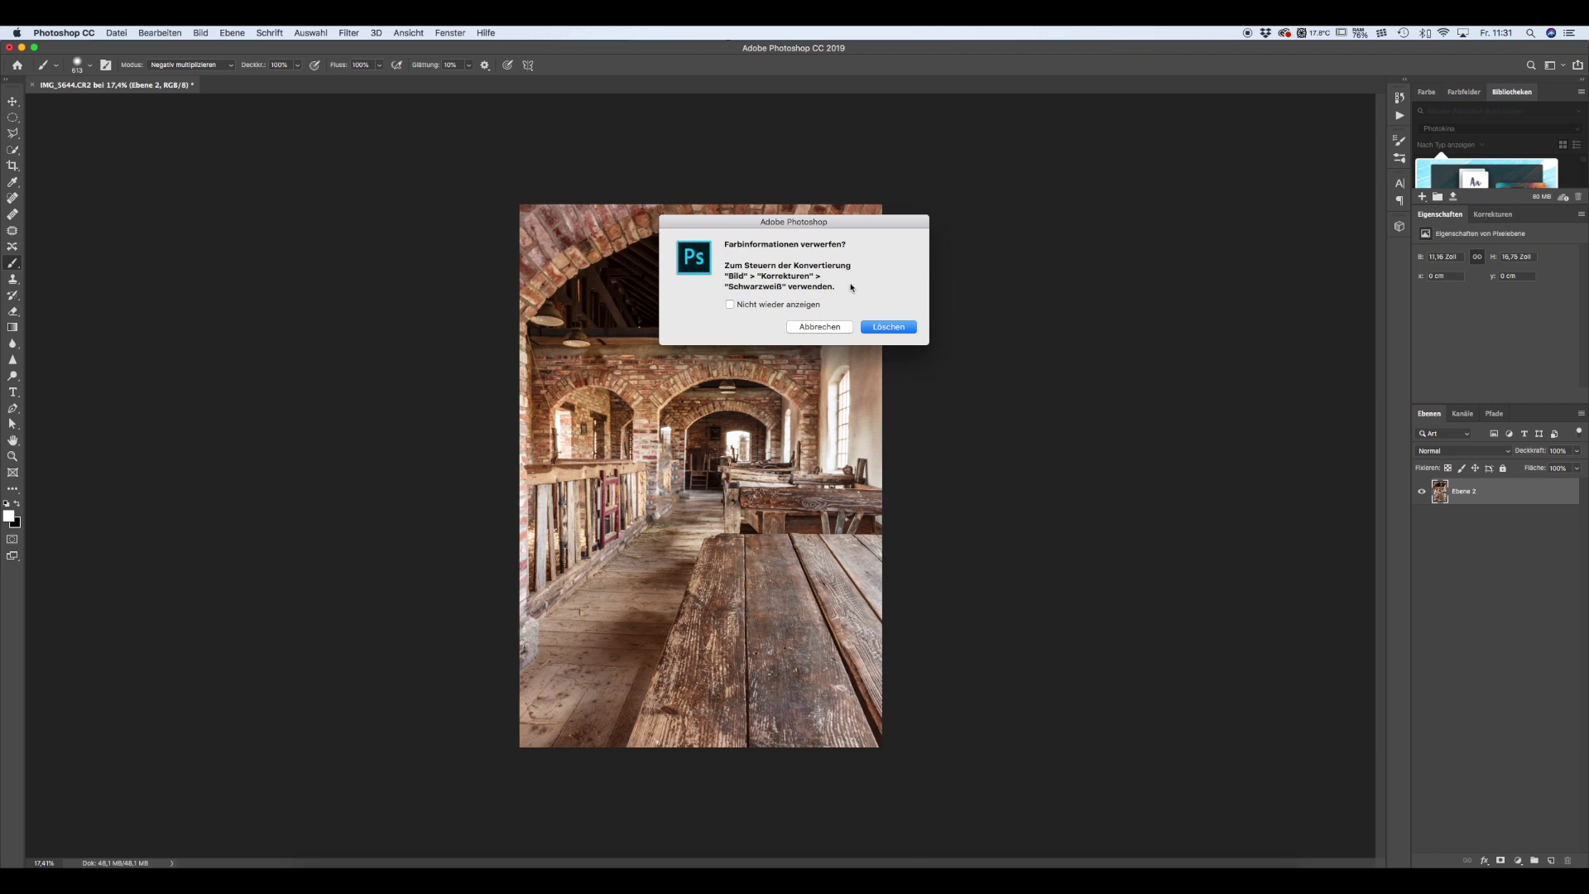
left_click(889, 328)
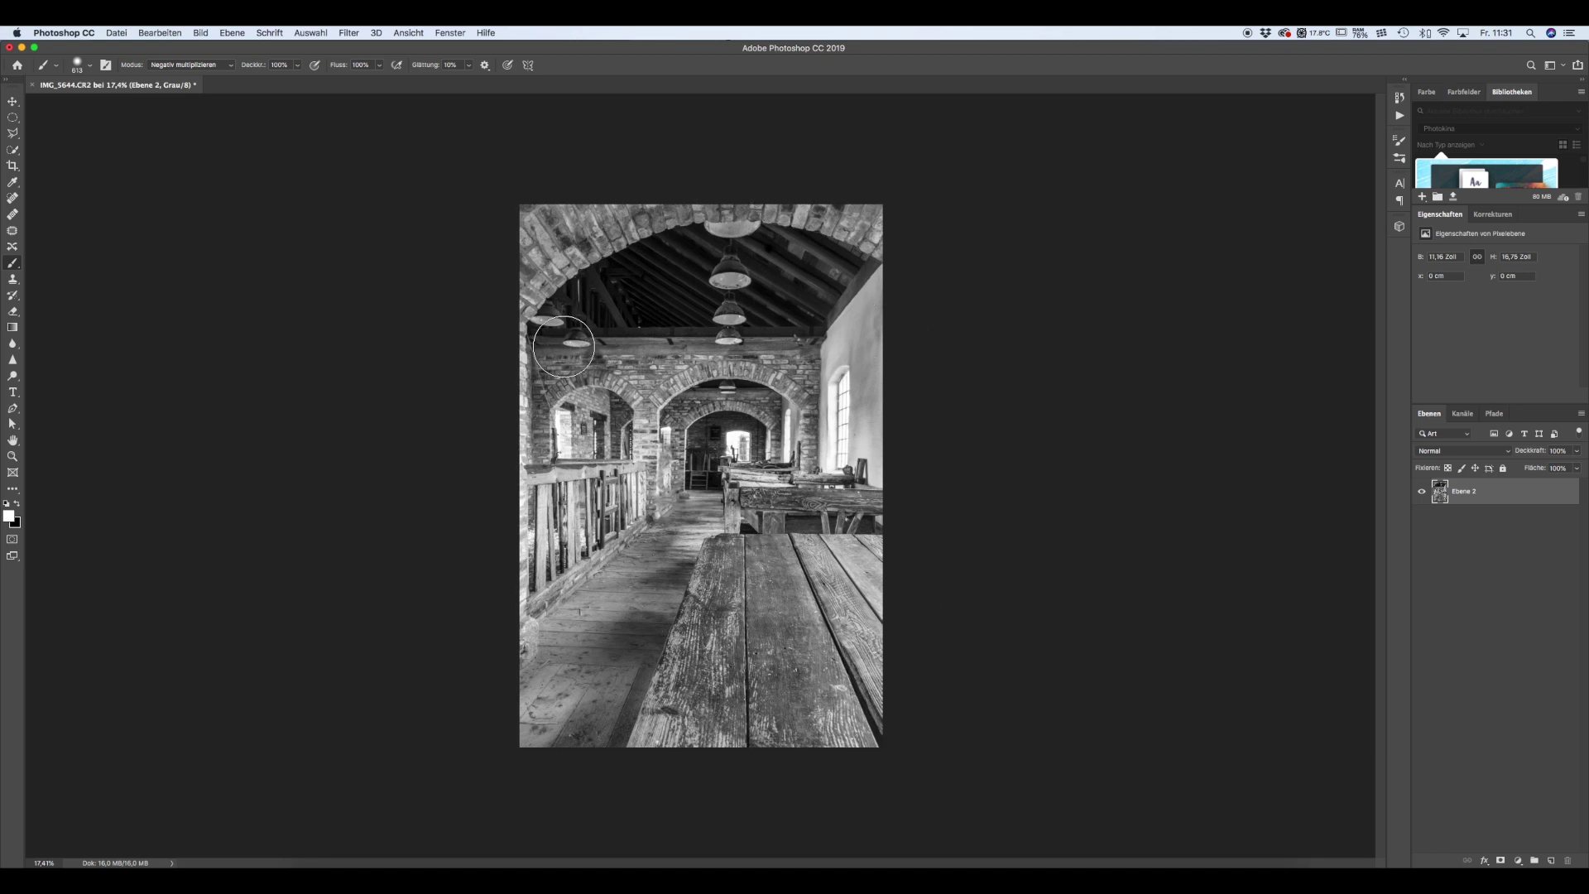
- Convert the grayscale image to Duplex mode, with Art set to Duplex (two inks)
left_click(201, 34)
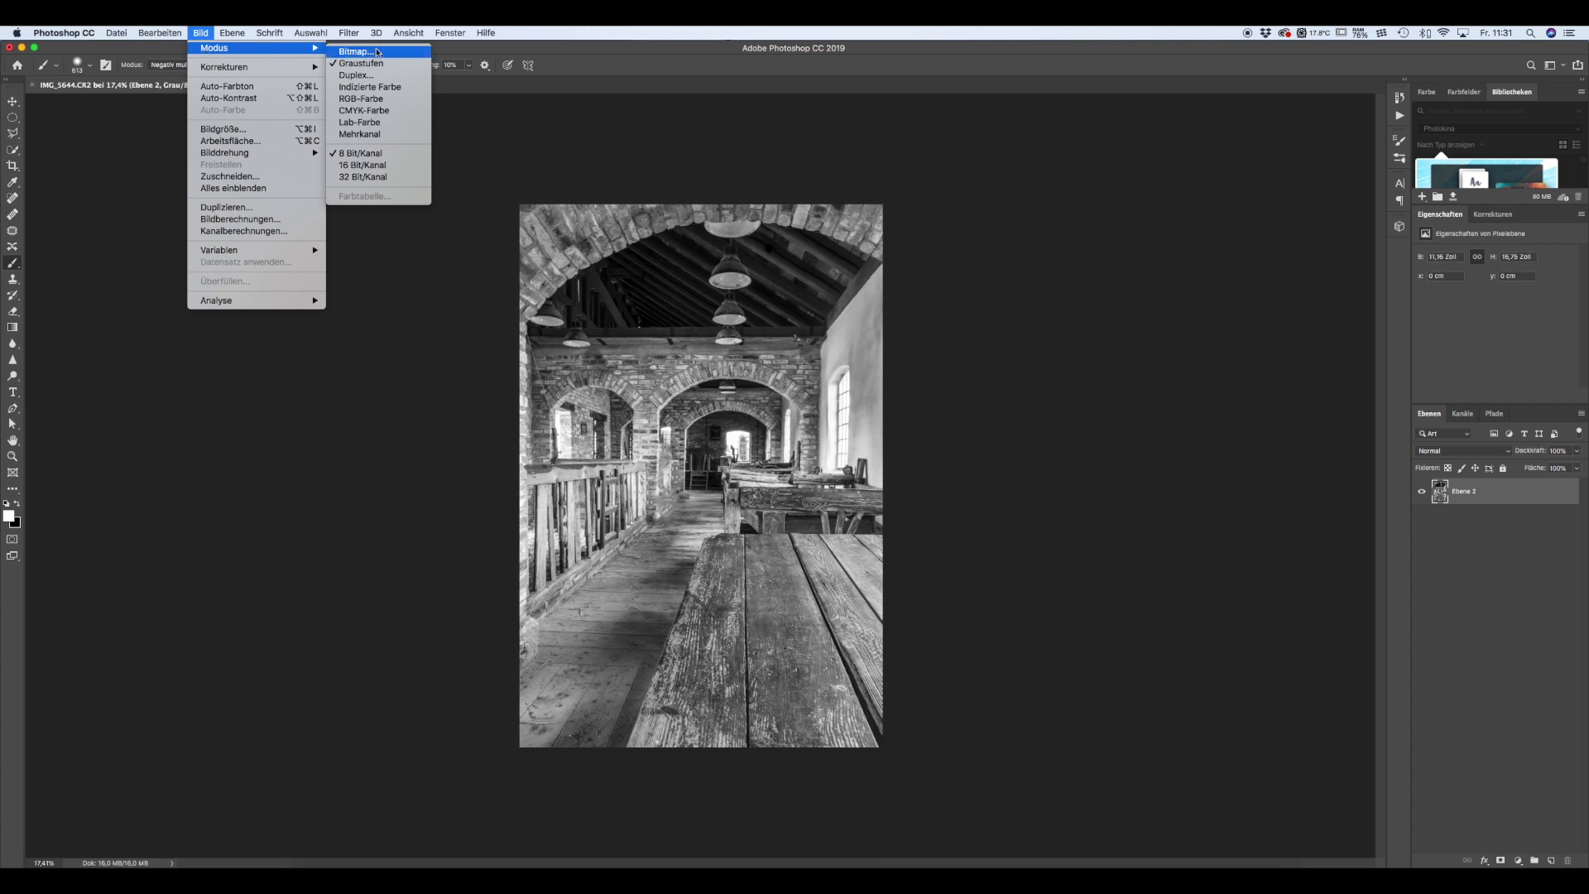
left_click(415, 79)
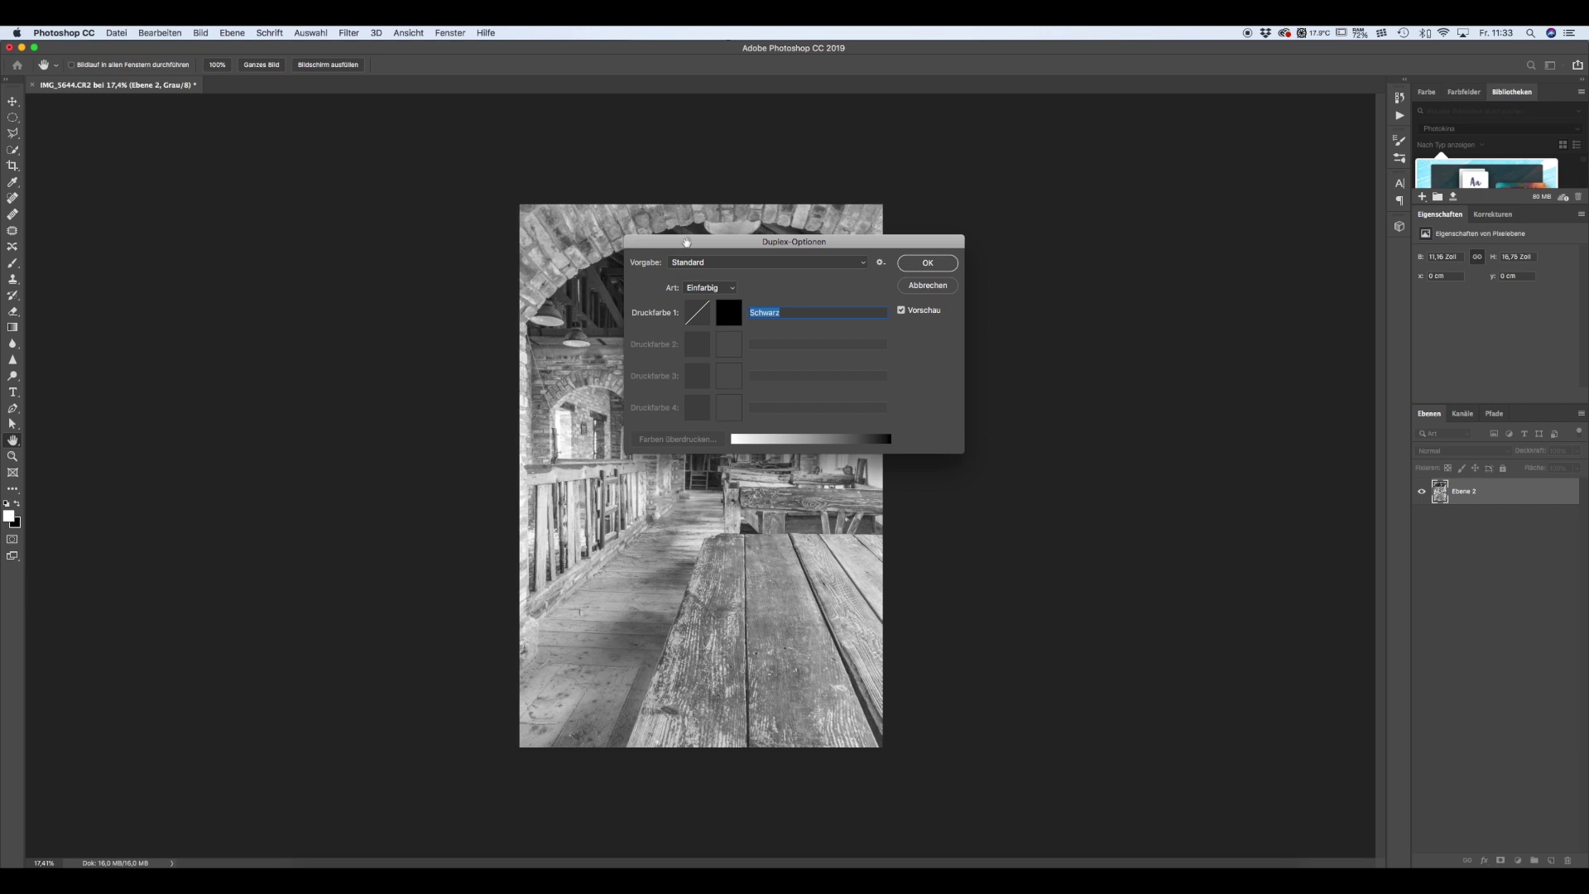
left_click(733, 289)
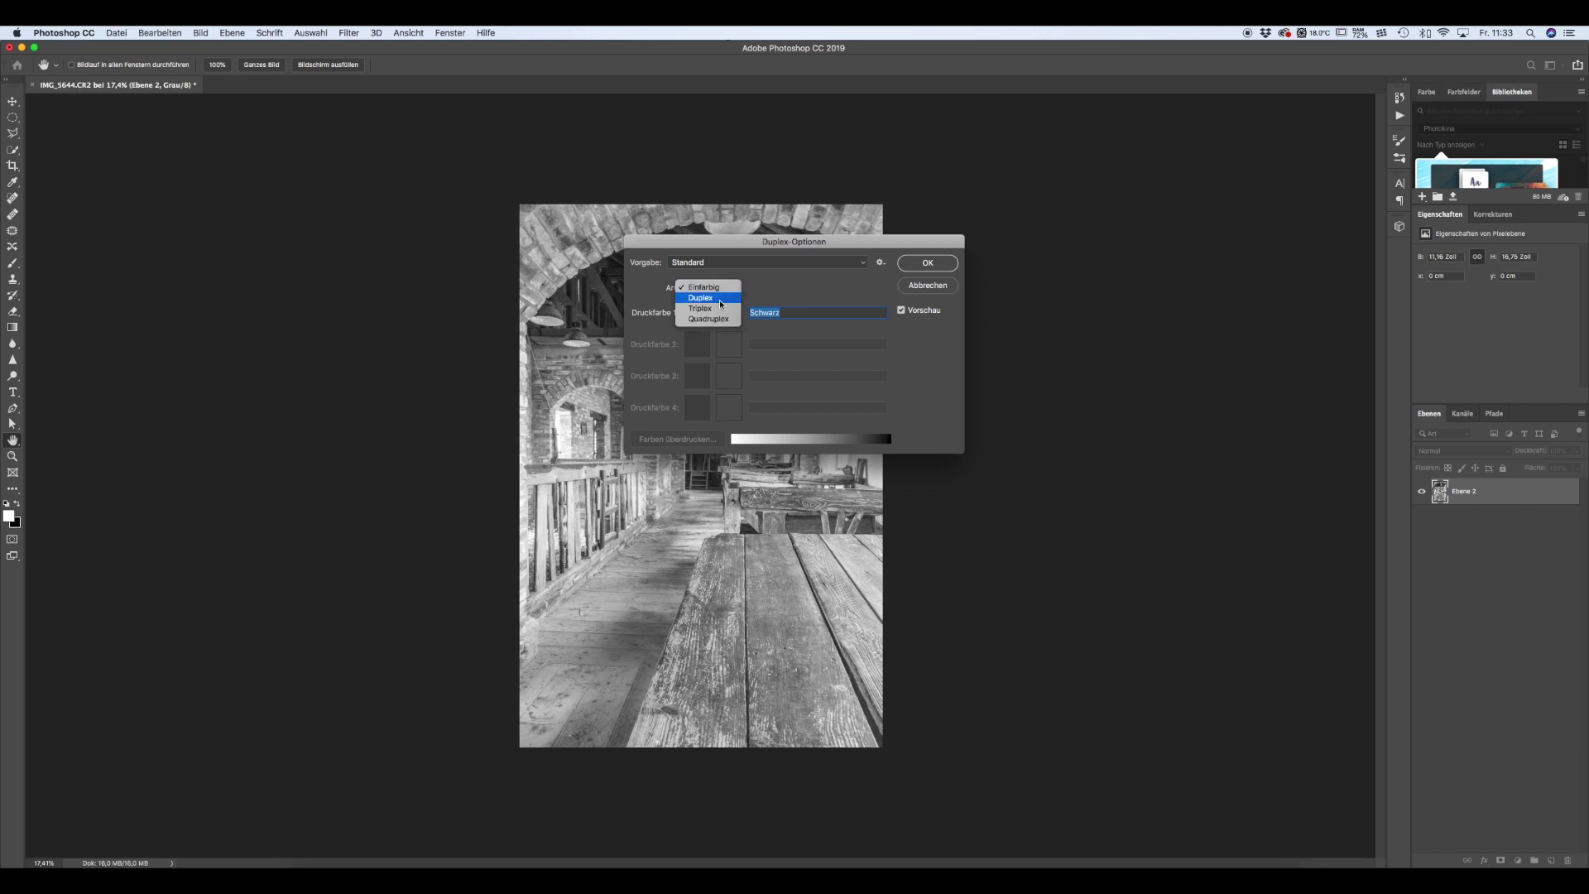
left_click(720, 304)
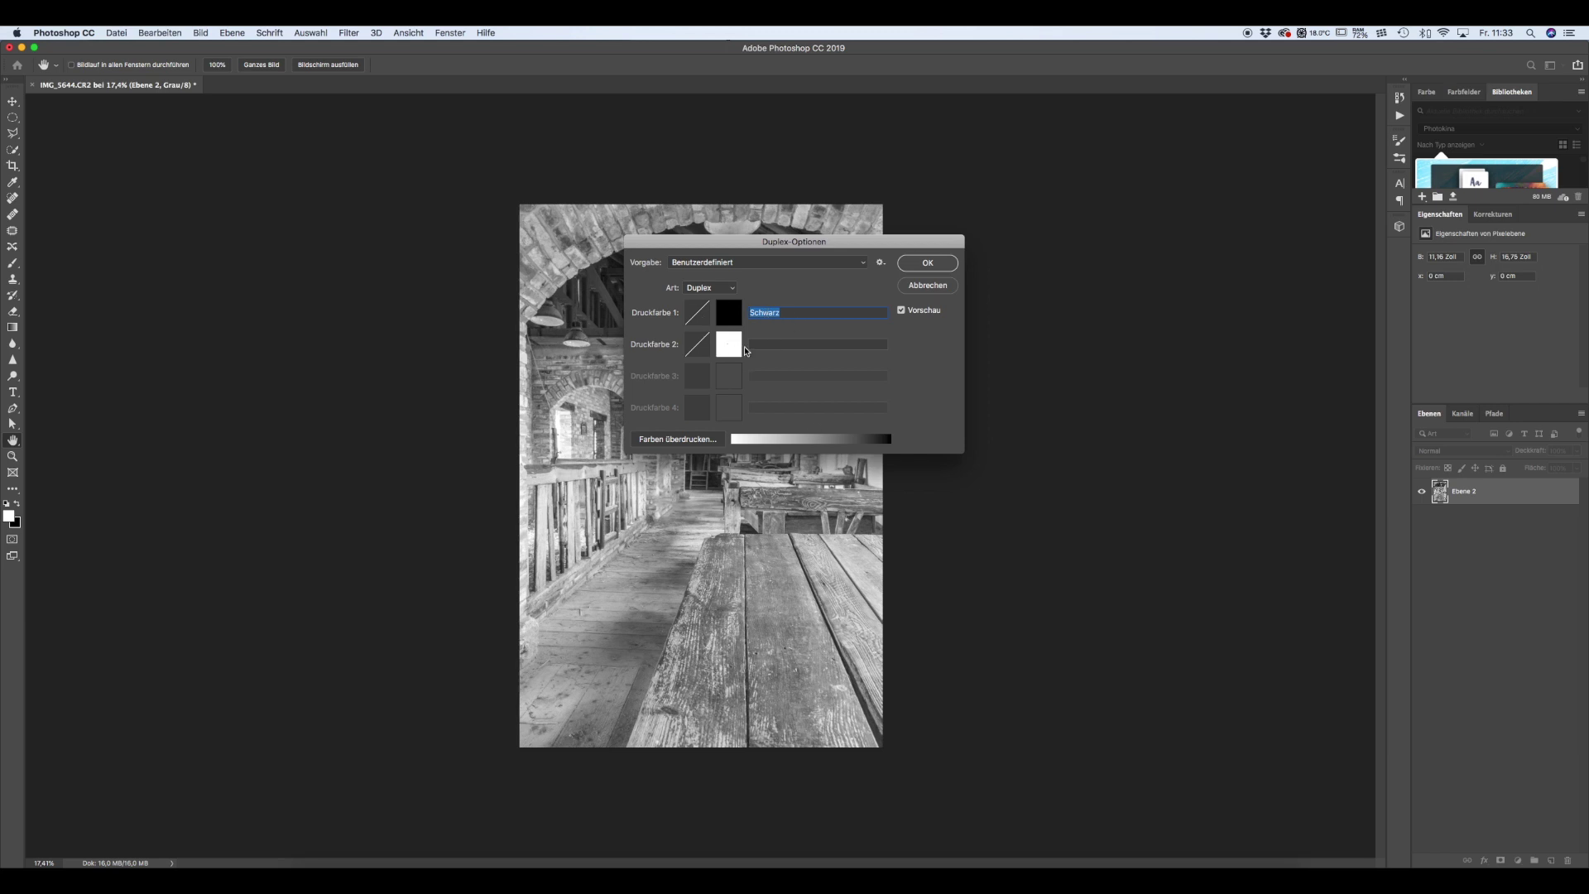
- Set the Druckfarbe 2 ink colour to light orange #f8b35a in the Farbwähler
left_click(729, 343)
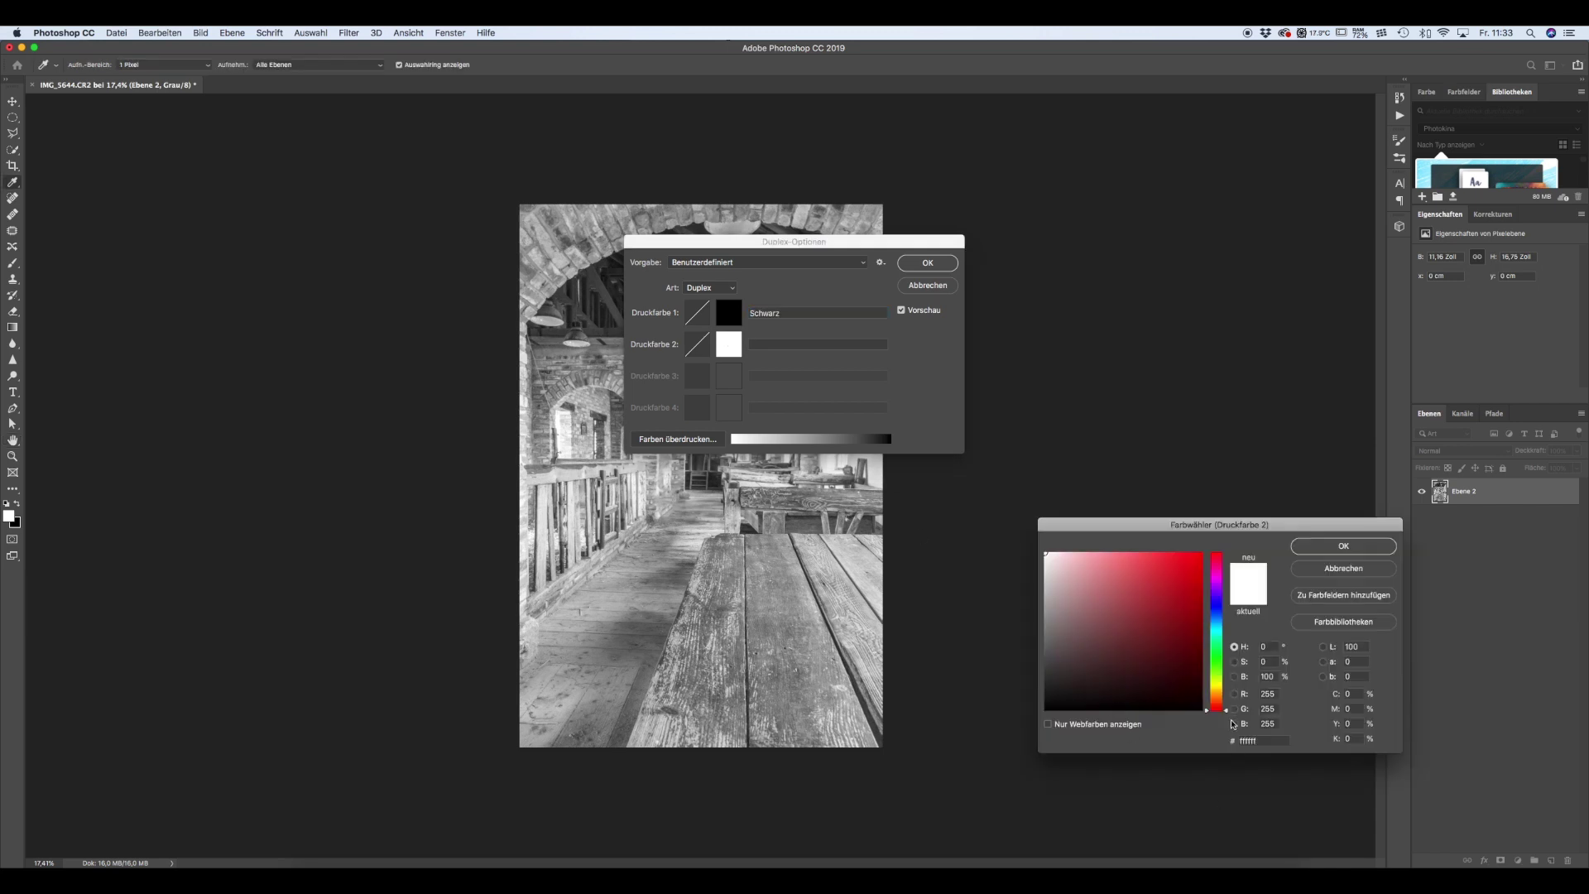
left_click(1216, 694)
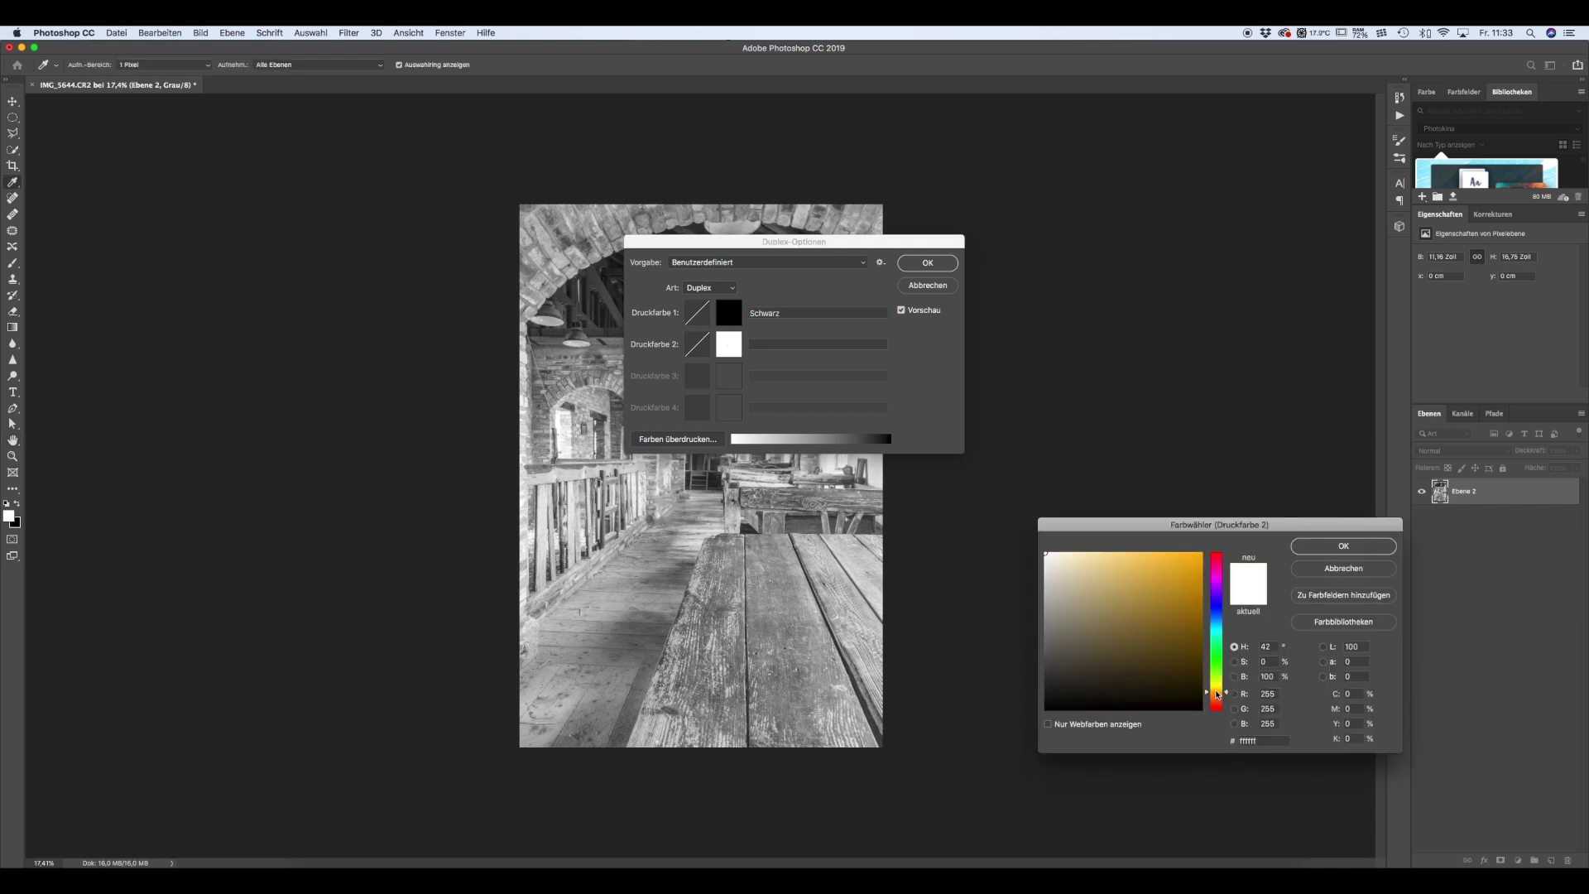
left_click_drag(1218, 696, 1226, 700)
left_click(1145, 566)
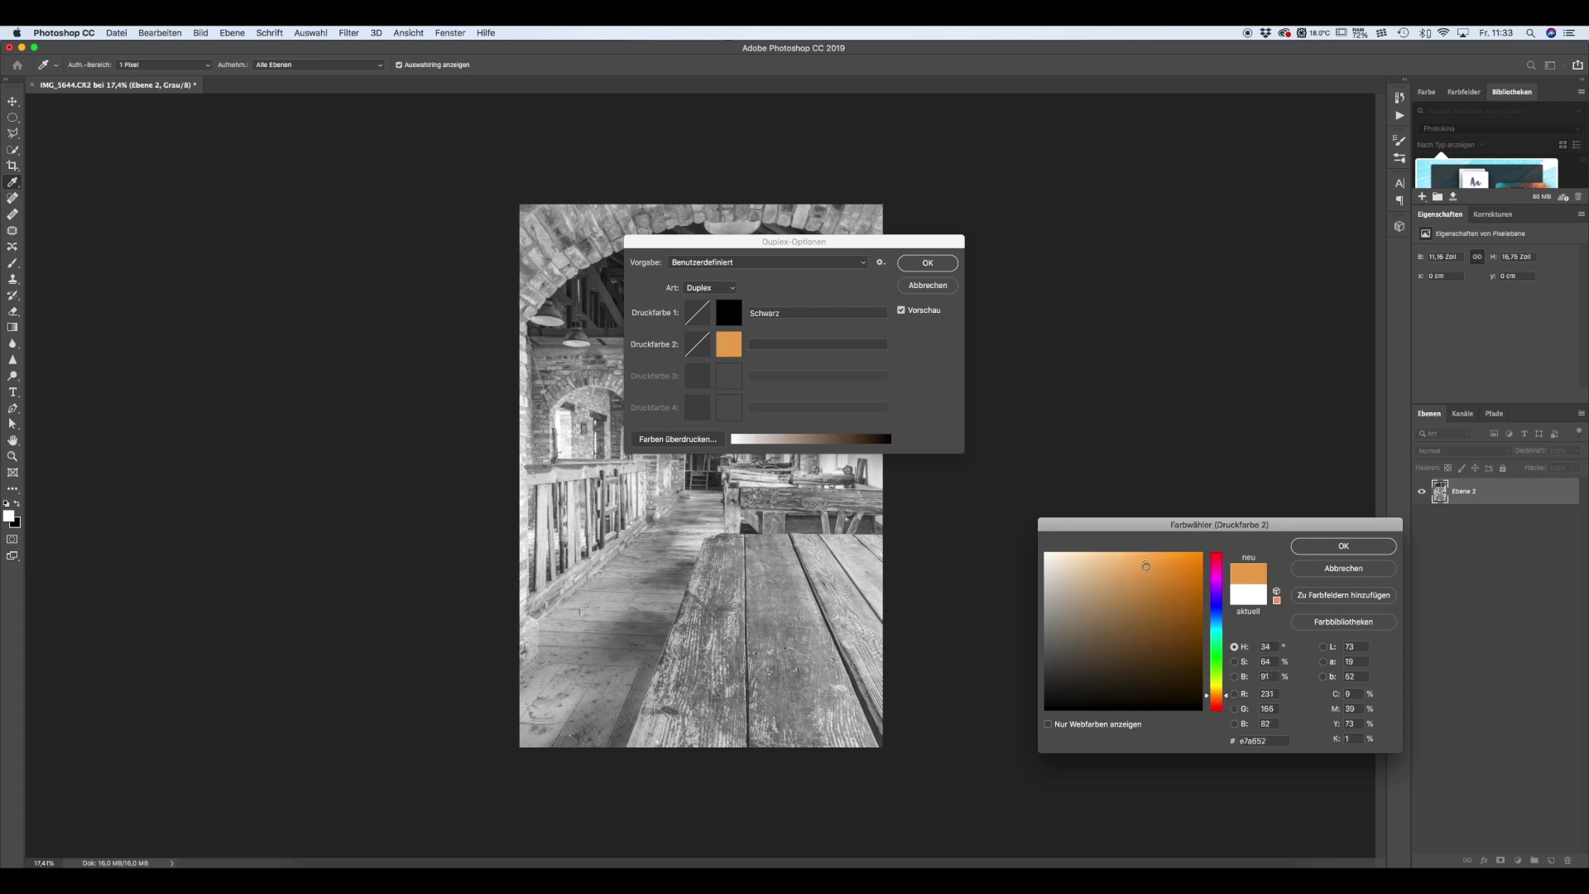
left_click_drag(1144, 564, 1140, 560)
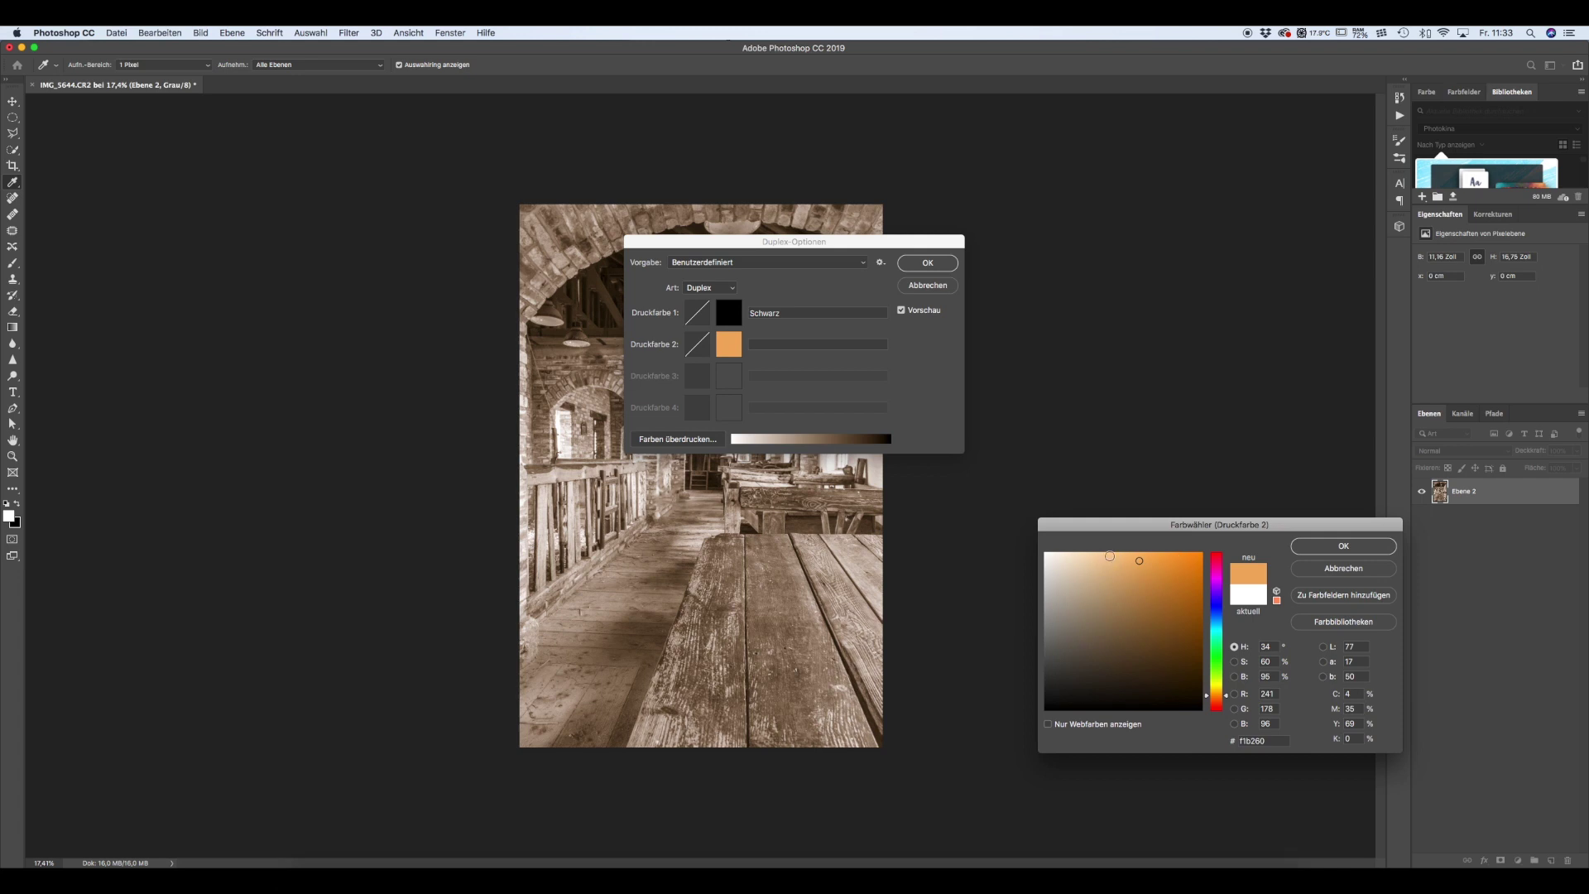
left_click(1131, 557)
left_click(1145, 557)
- Confirm the orange ink, move the Duplex-Optionen dialog aside, and bring up Druckfarbe 2's curve
left_click(1334, 550)
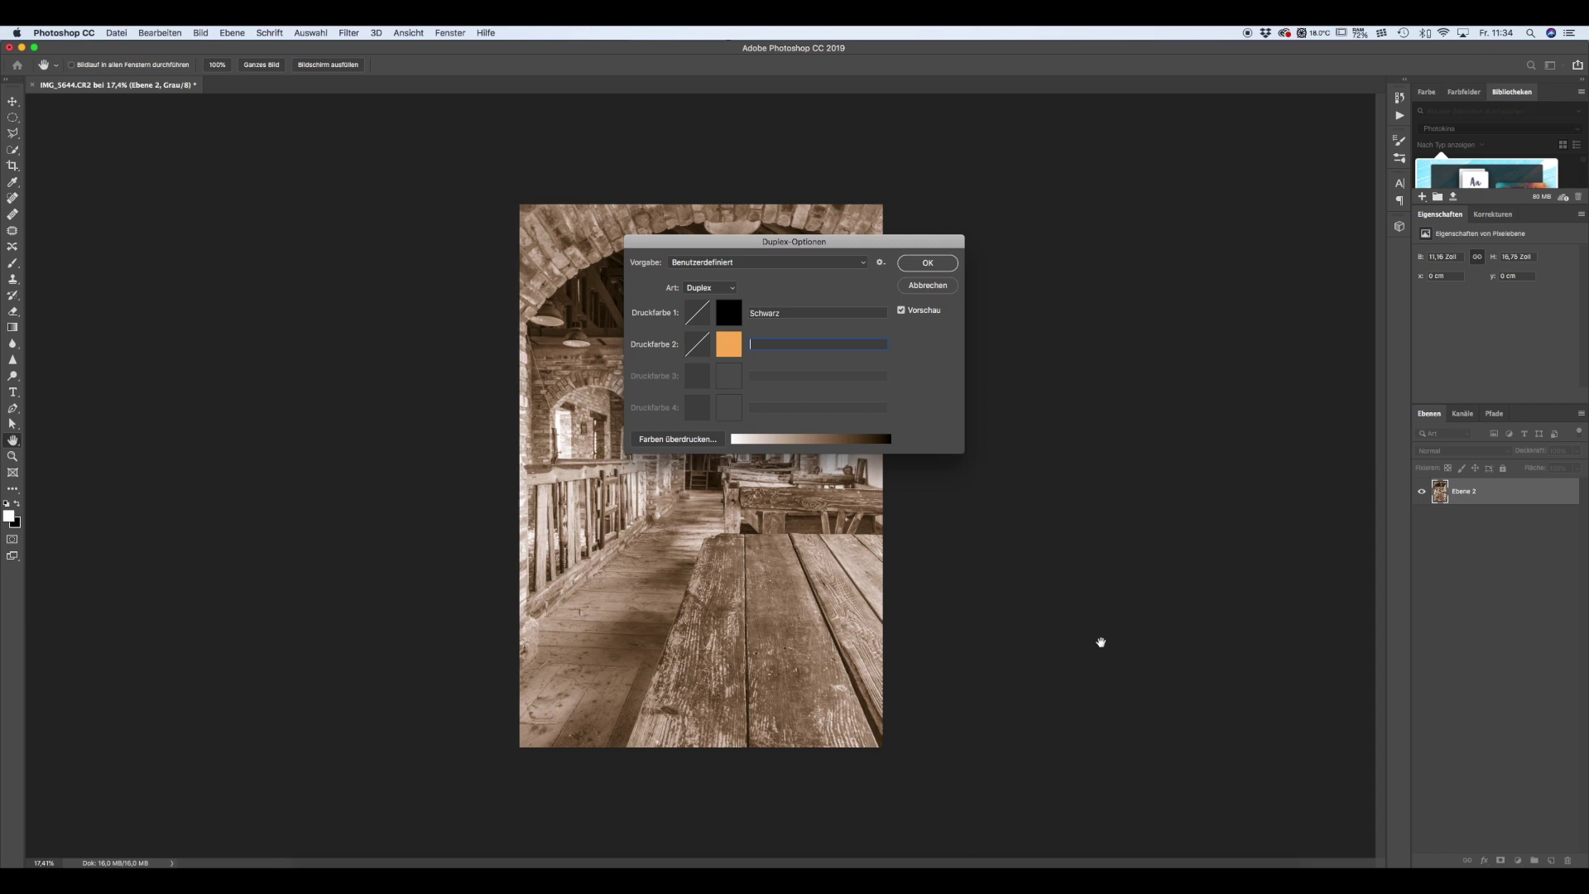
left_click(728, 247)
left_click_drag(728, 248, 1002, 276)
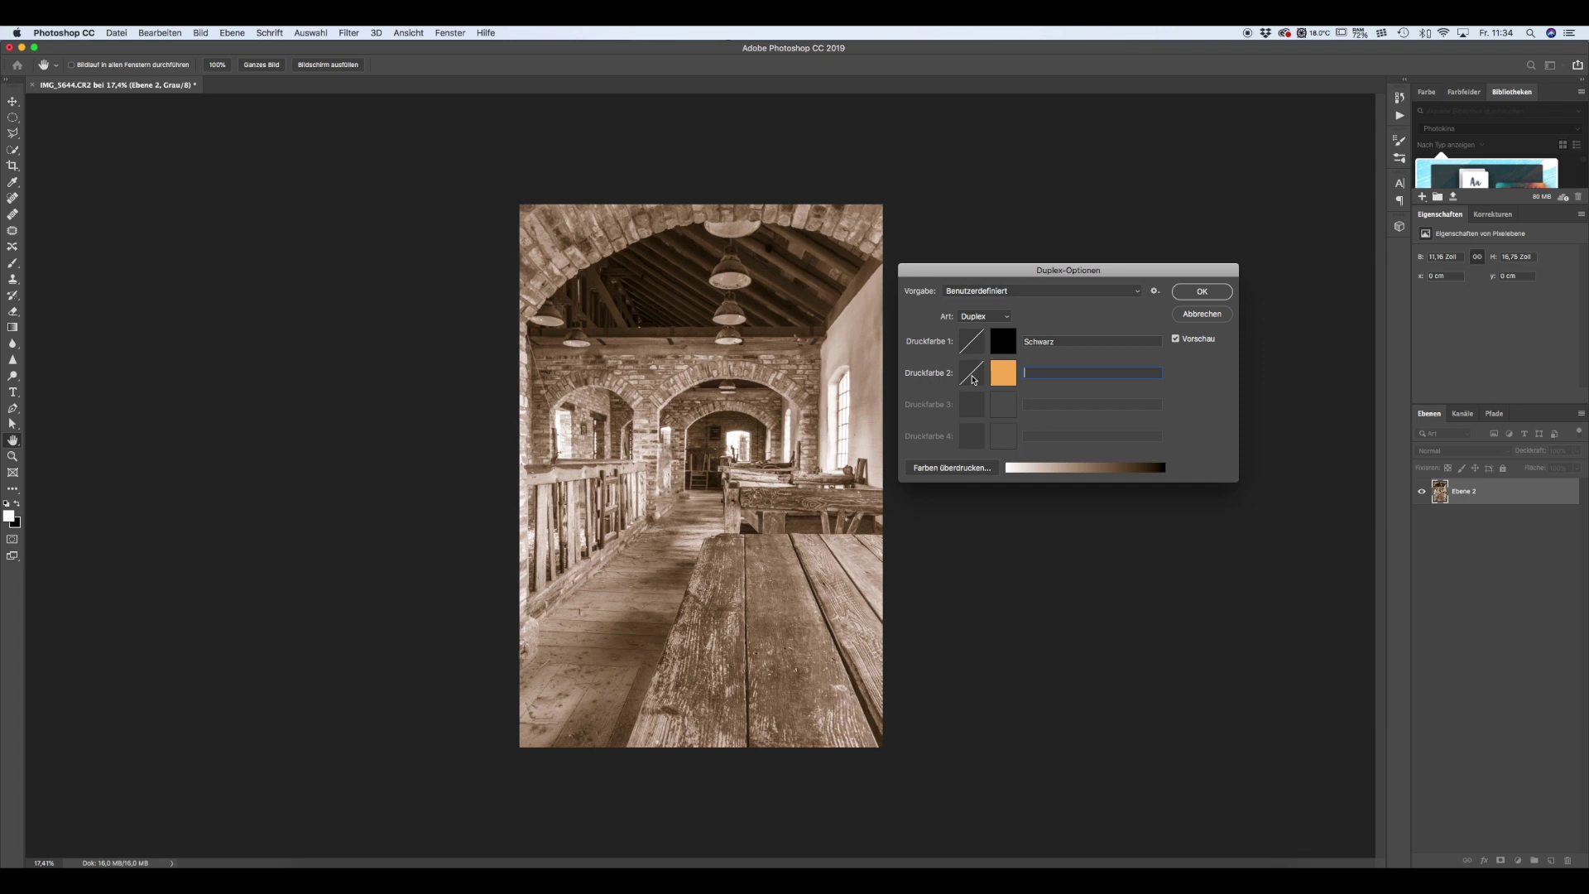
left_click(973, 379)
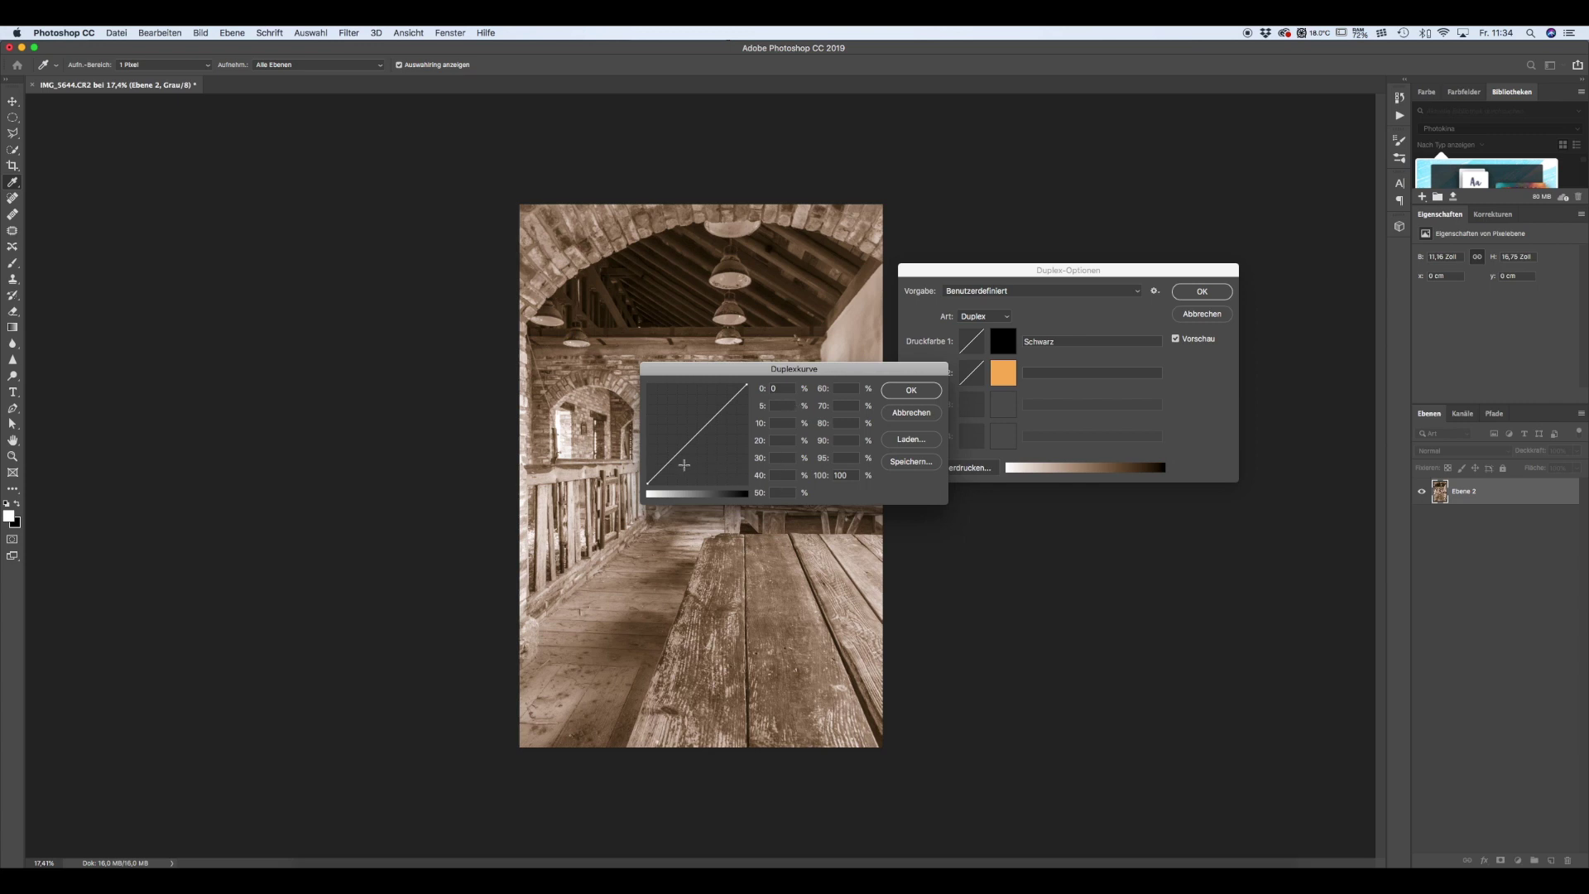
- Shape the orange ink curve to 16,9 at 30% and 84,7 at 80%, then accept it
left_click_drag(676, 458, 677, 461)
left_click_drag(677, 461, 678, 462)
left_click_drag(727, 411, 724, 402)
left_click_drag(727, 404, 726, 399)
left_click_drag(679, 462, 678, 468)
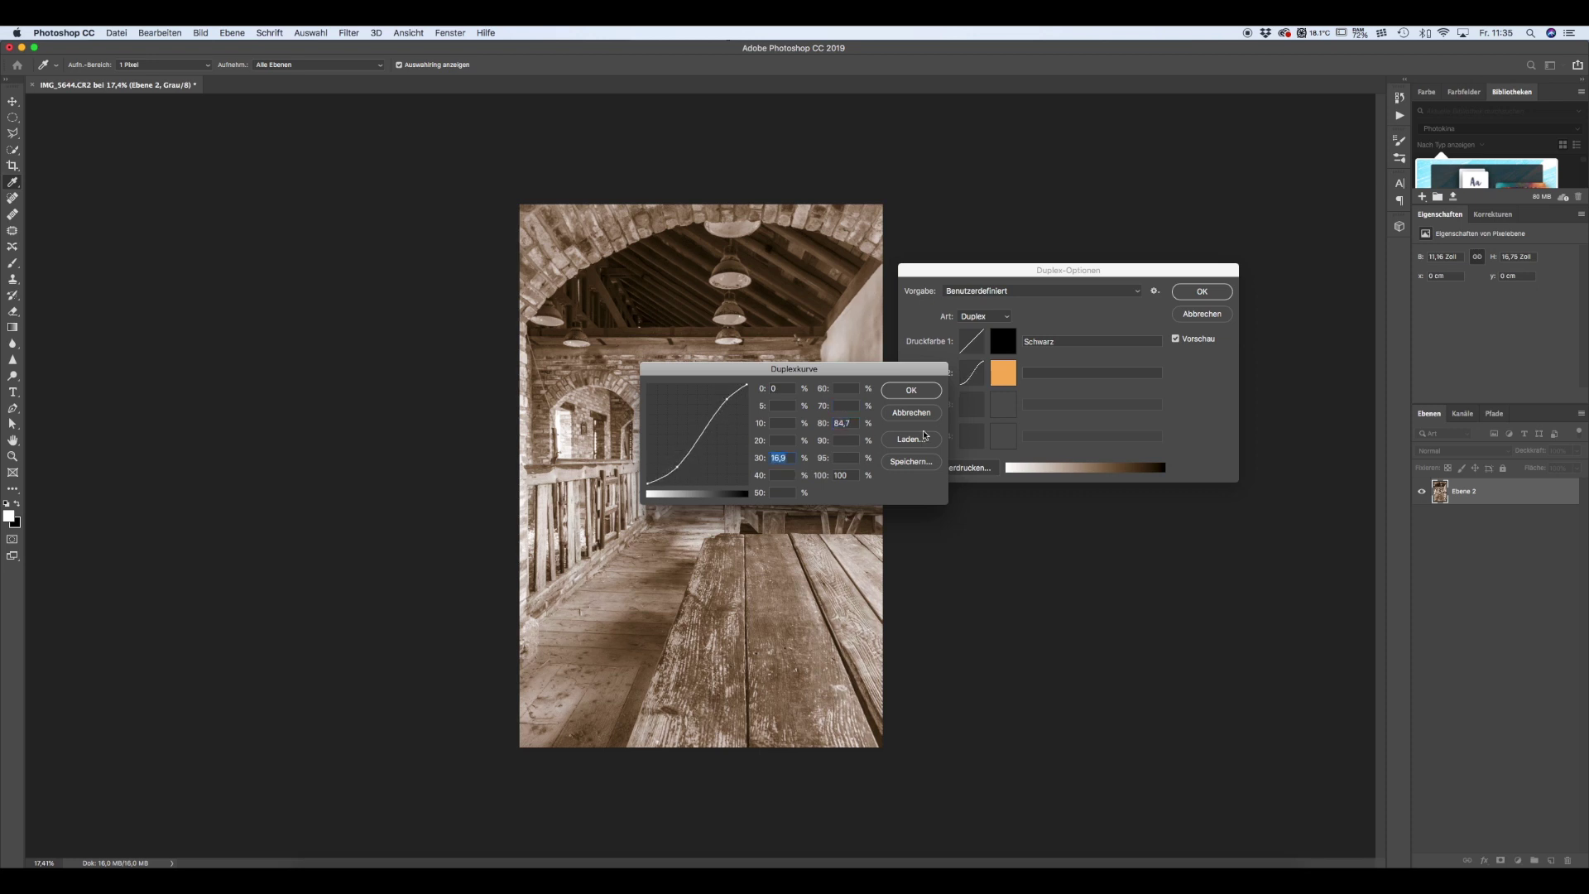
left_click(897, 399)
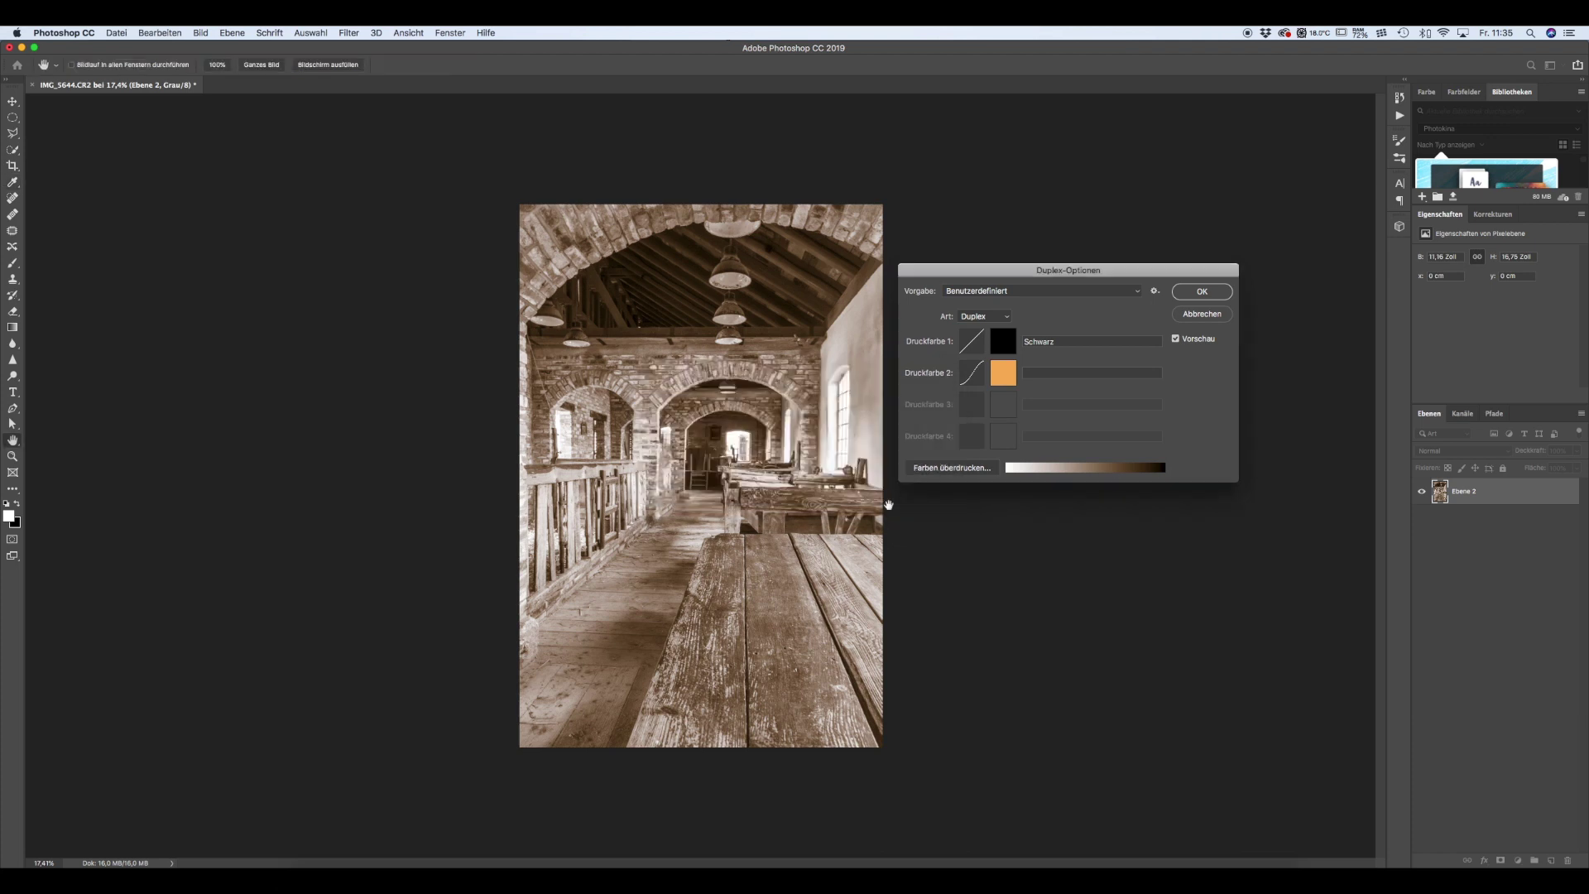
- Name the second ink 'Sepie' and apply the black-and-orange duplex settings
left_click(1033, 374)
type("Sep")
type("ie")
left_click(1211, 299)
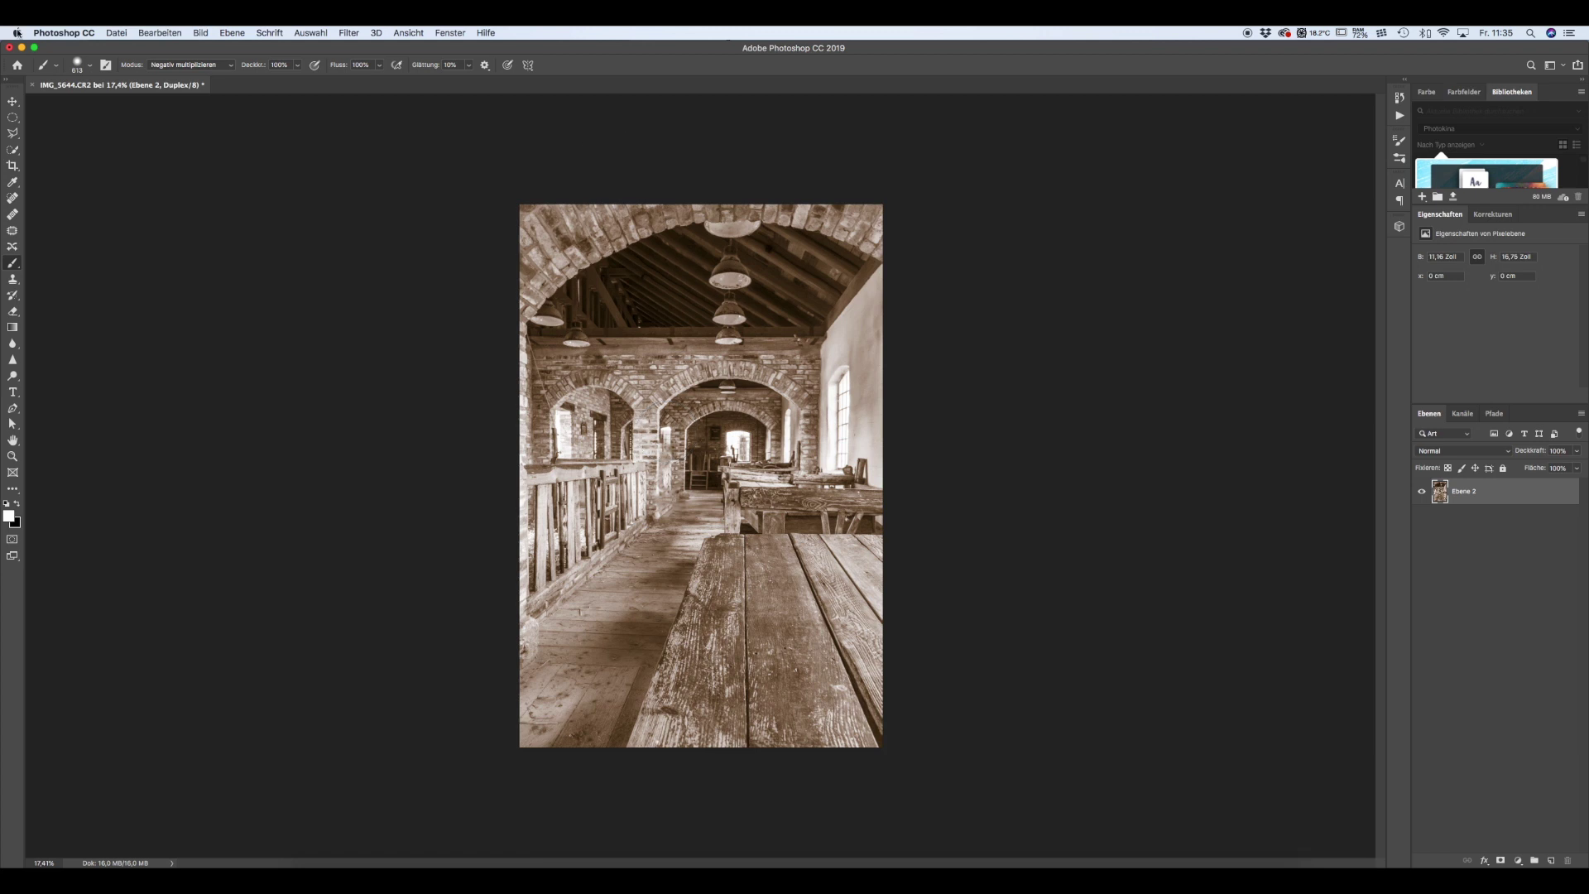
- Change the image mode from Duplex to RGB-Farbe, keeping the sepia look
left_click(201, 33)
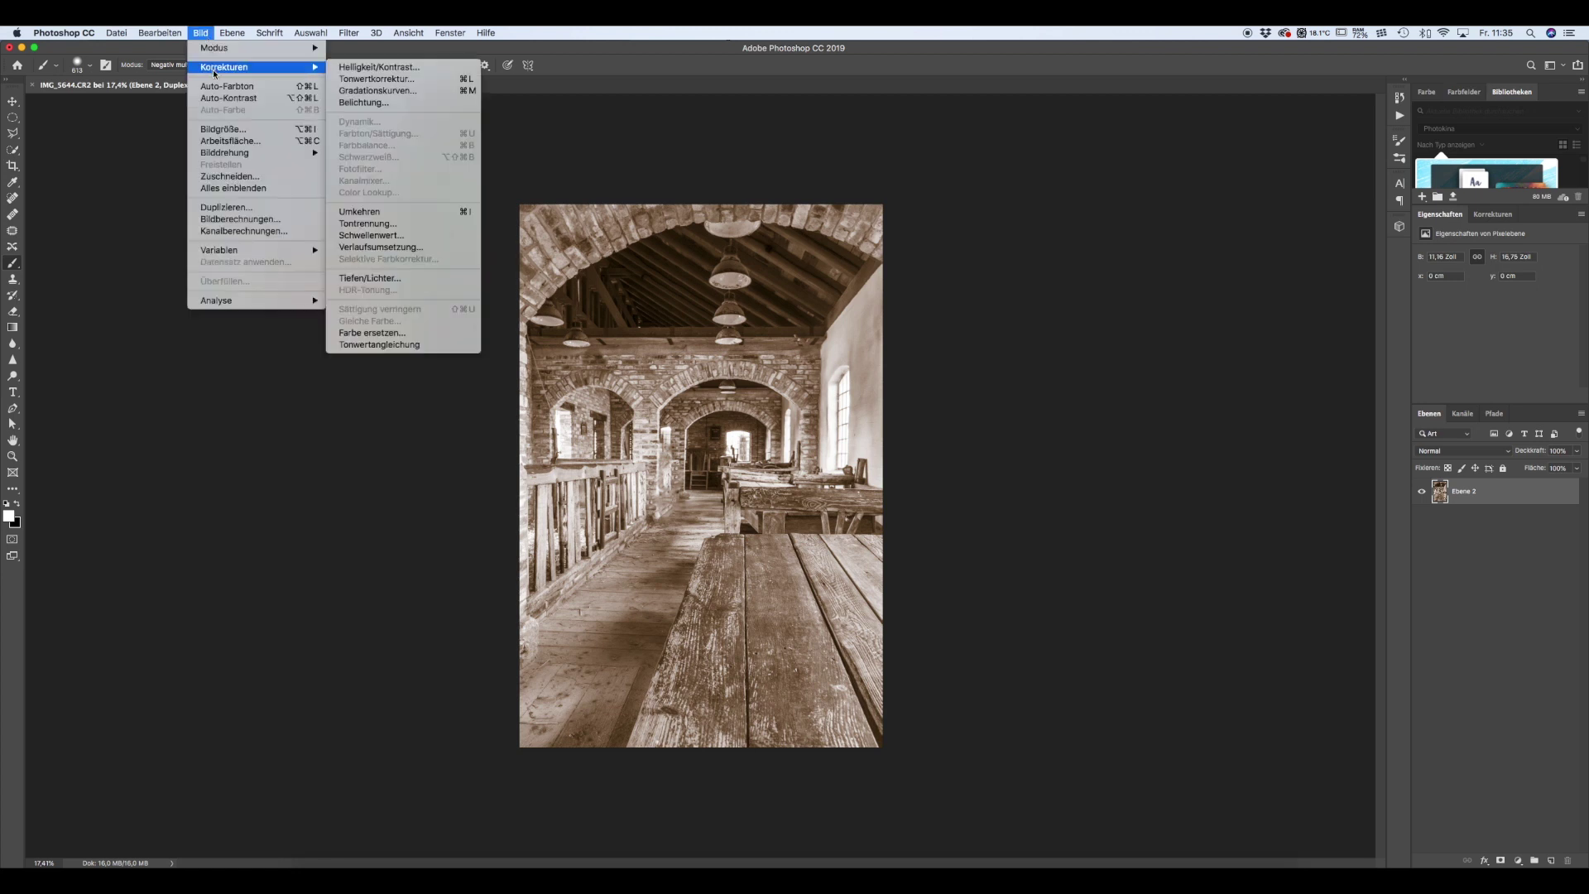
mouse_move(230, 47)
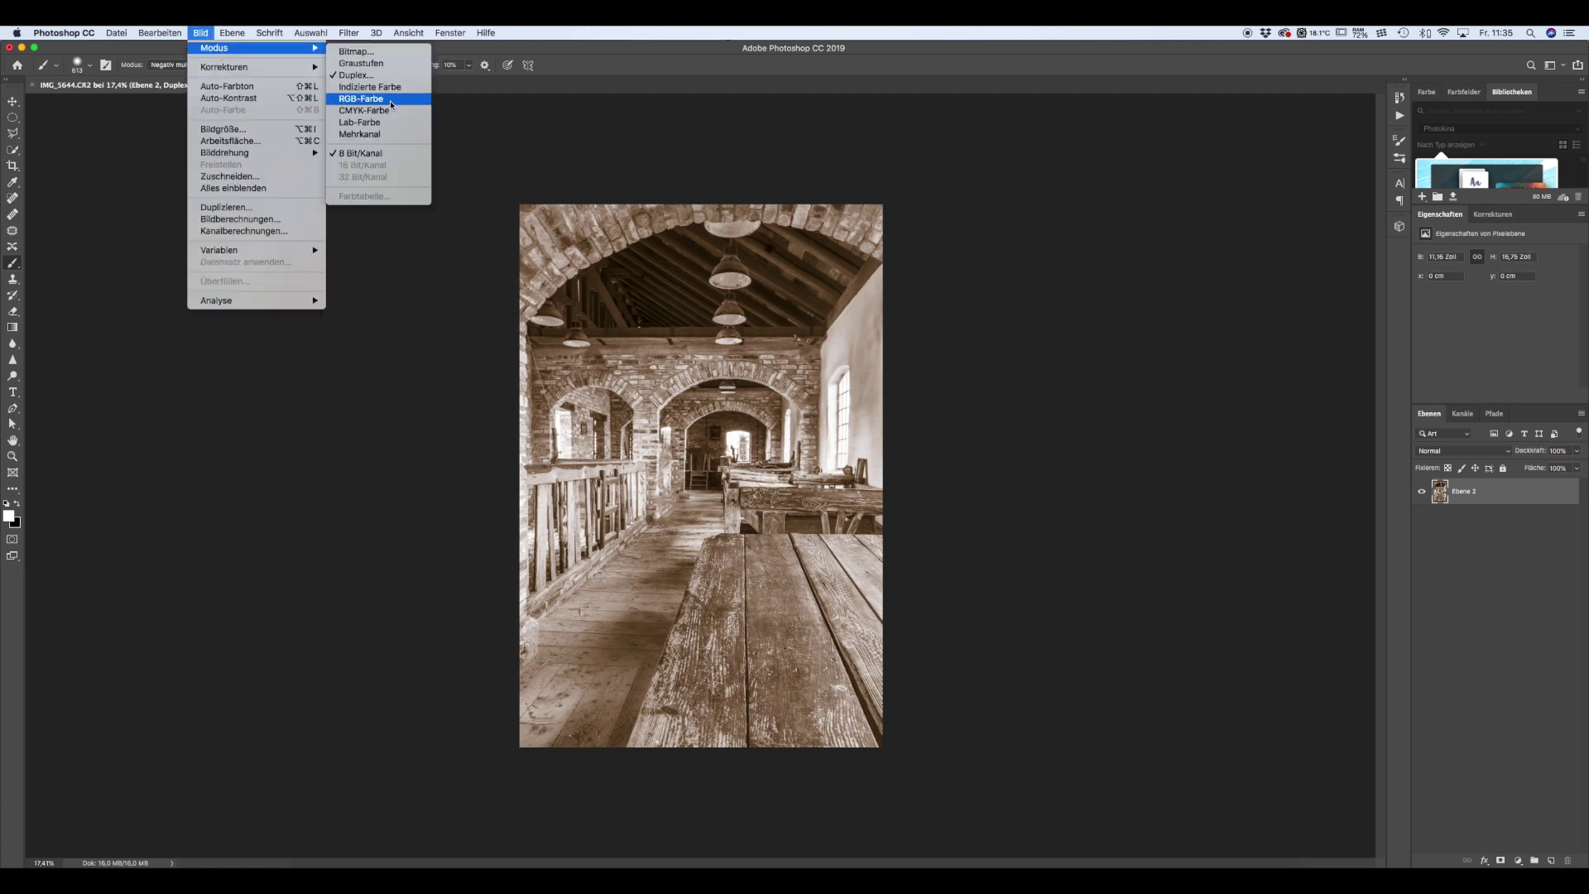
left_click(389, 100)
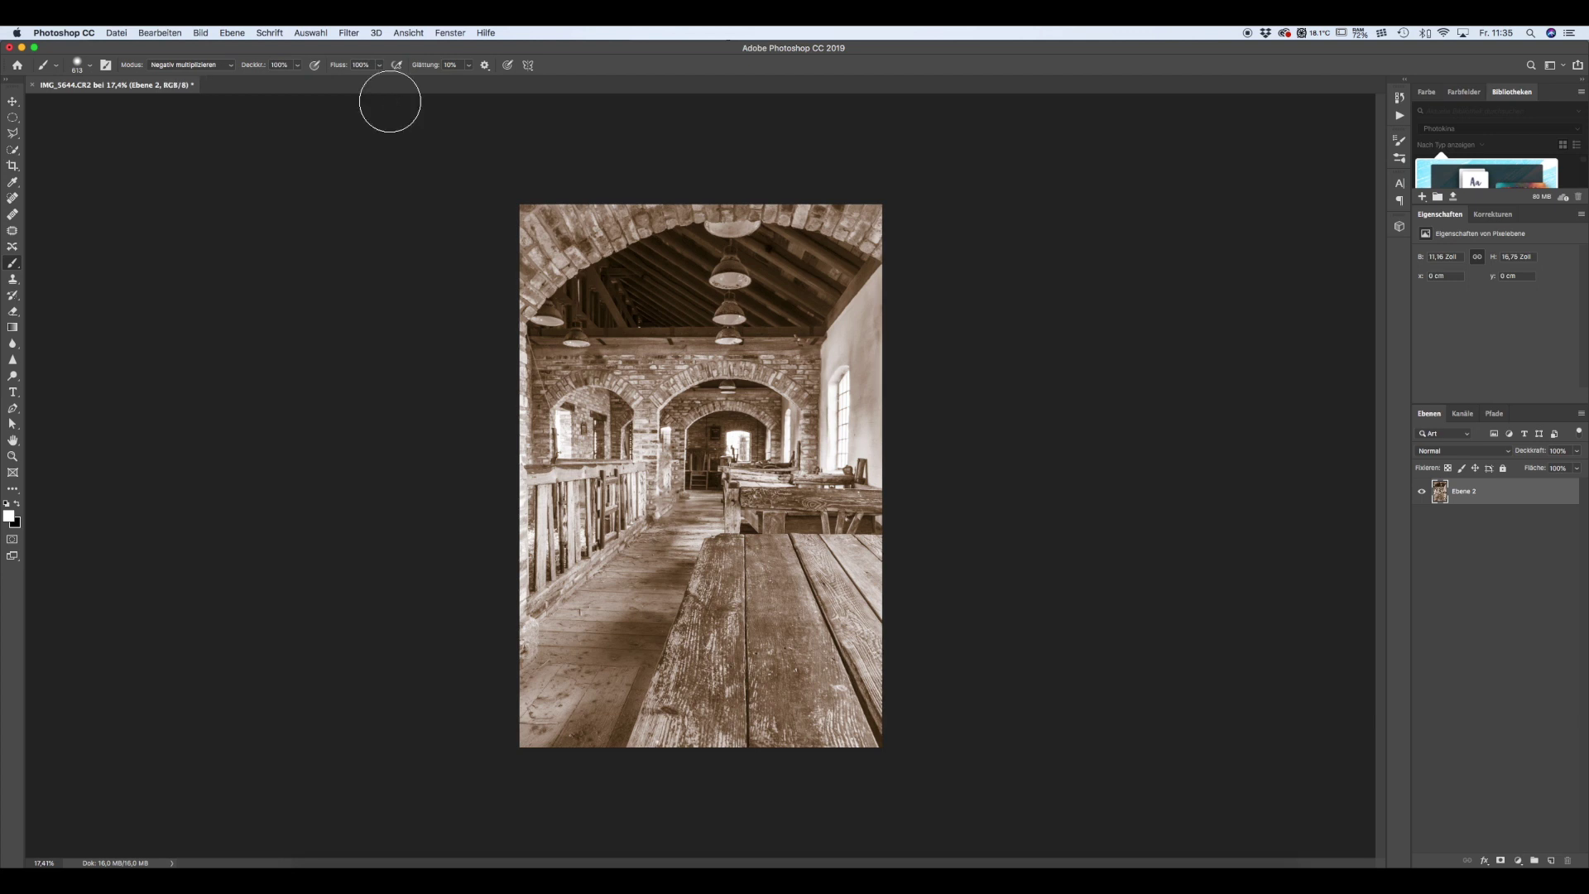